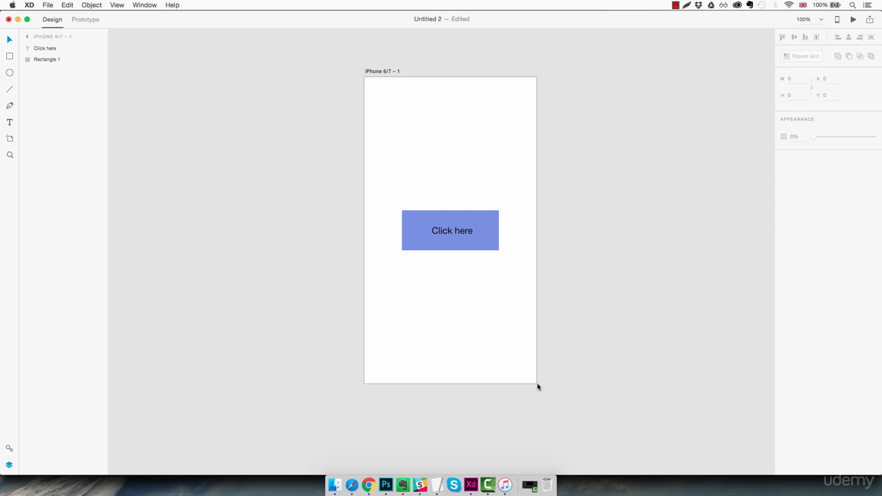
# Pan the canvas around the iPhone 6/7 – 1 artboard in several directions.
pyautogui.press('space')
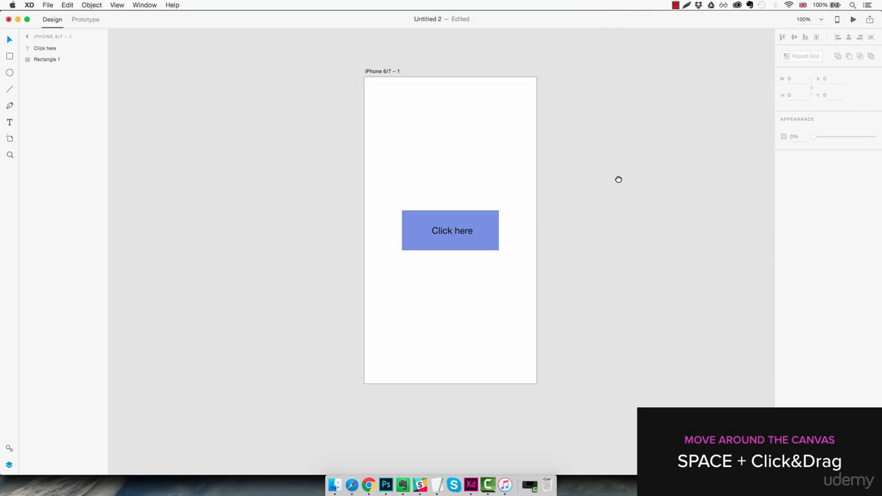
pyautogui.moveTo(618, 179); pyautogui.dragTo(640, 163)
pyautogui.moveTo(650, 107); pyautogui.dragTo(591, 344)
pyautogui.moveTo(376, 175); pyautogui.dragTo(464, 51)
pyautogui.moveTo(541, 278); pyautogui.dragTo(475, 132)
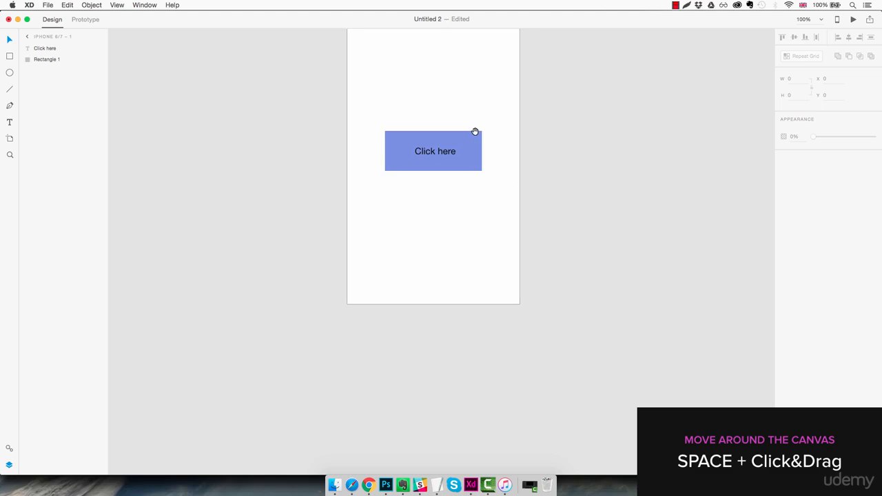
pyautogui.moveTo(591, 240); pyautogui.dragTo(633, 290)
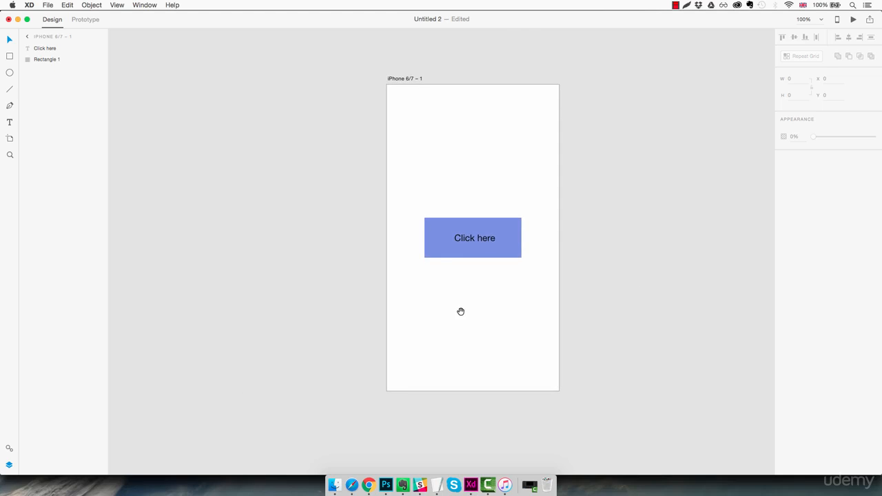
pyautogui.moveTo(461, 311); pyautogui.dragTo(569, 257)
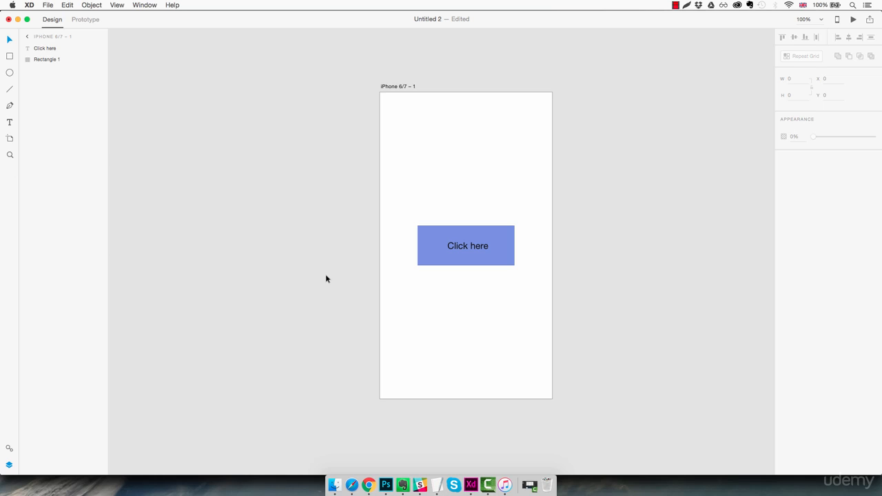
# Zoom in closely on the blue Click here button and zoom back out to the whole artboard.
pyautogui.press('z')
pyautogui.click(454, 214)
pyautogui.scroll(-2, 475, 219)
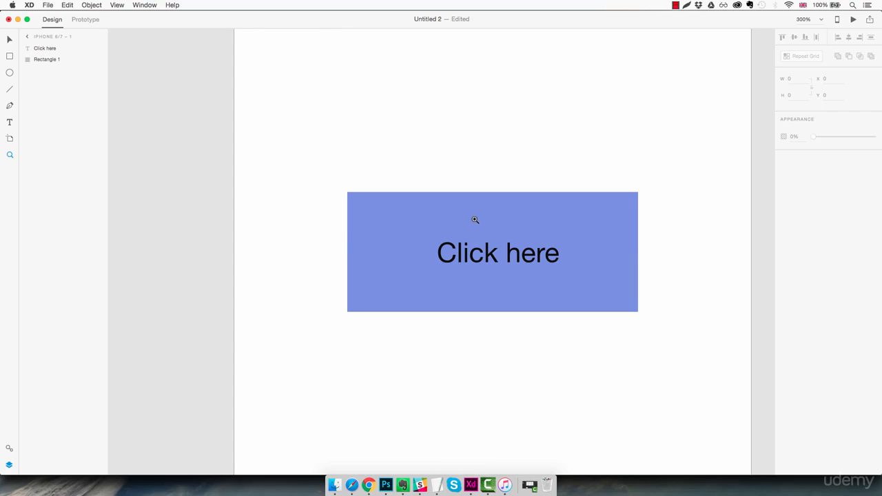
pyautogui.scroll(1, 475, 219)
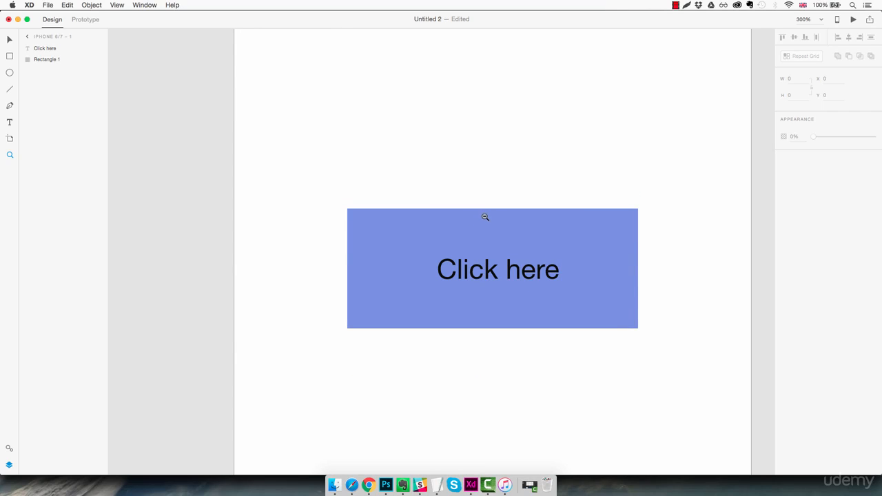
pyautogui.keyDown('alt'); pyautogui.click(476, 192); pyautogui.keyUp('alt')
pyautogui.keyDown('alt'); pyautogui.click(476, 191); pyautogui.keyUp('alt')
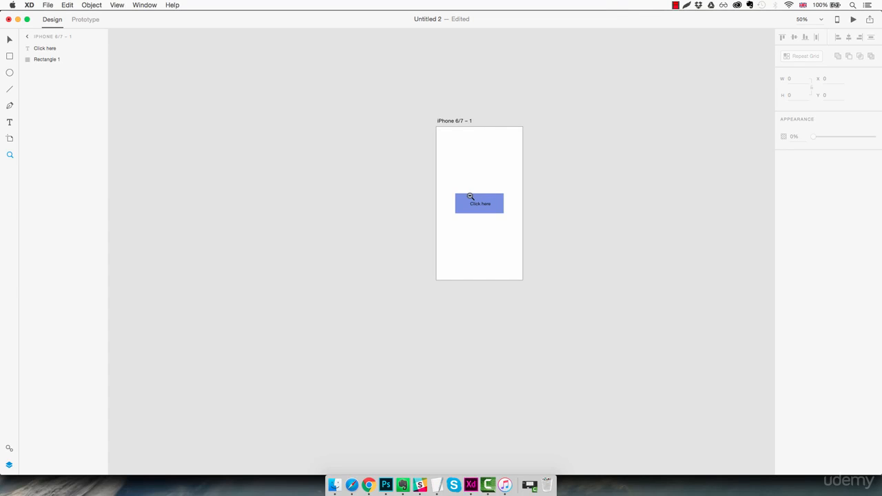
pyautogui.scroll(10, 469, 196)
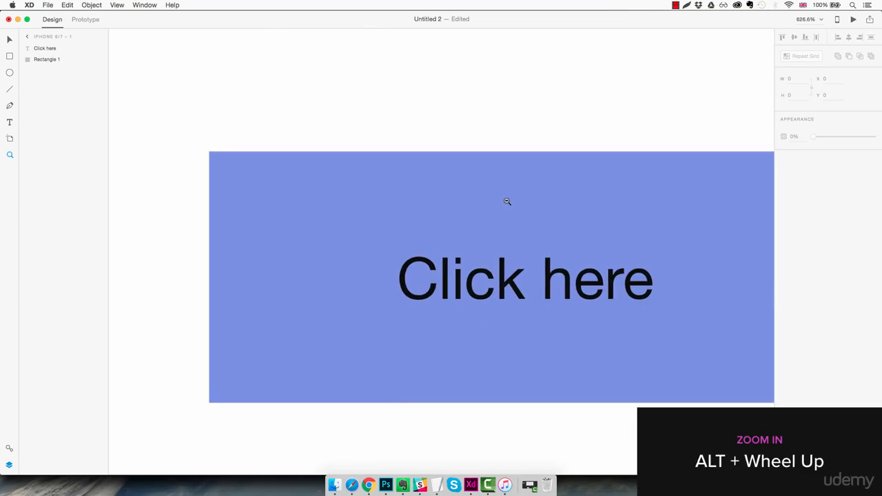
pyautogui.scroll(4, 506, 199)
pyautogui.scroll(-14, 509, 198)
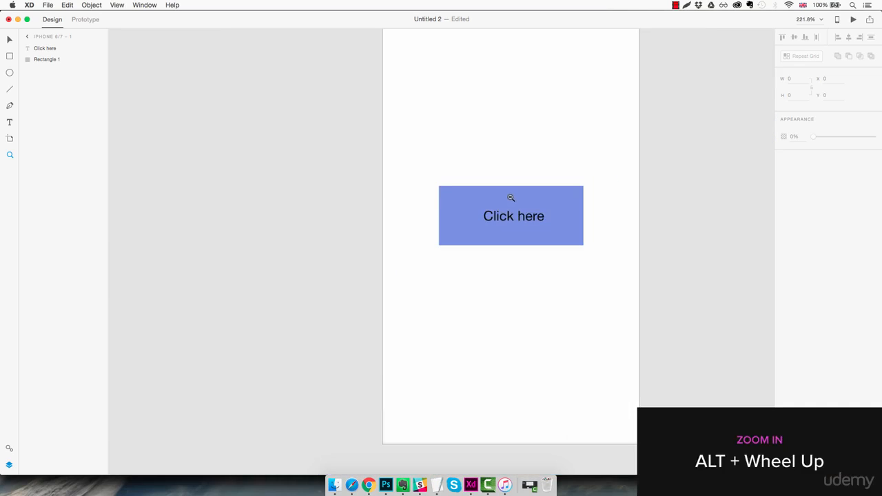
pyautogui.scroll(-3, 510, 198)
pyautogui.scroll(5, 510, 199)
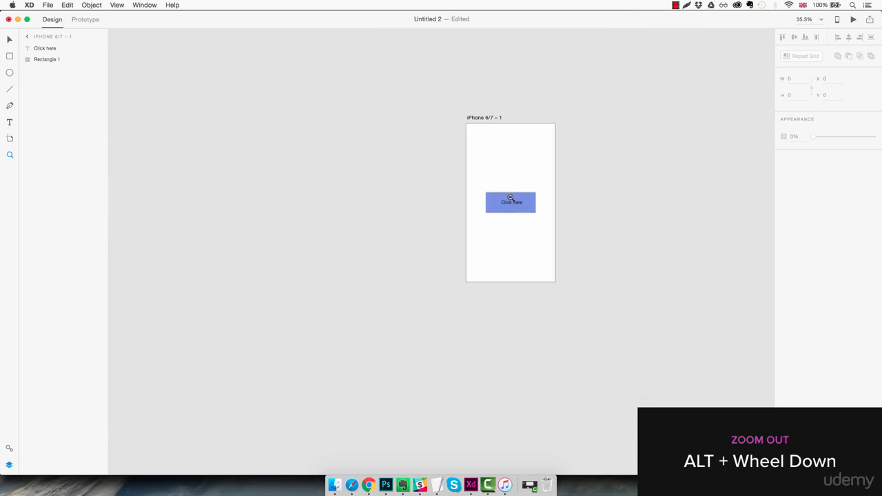
pyautogui.moveTo(510, 197); pyautogui.dragTo(507, 204)
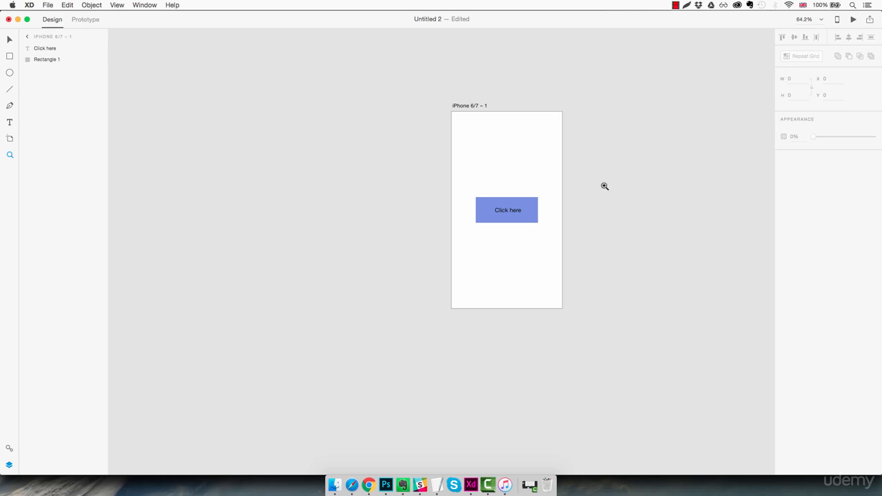
# View the artboard at 100% and 200% zoom, and fit it to the window.
pyautogui.press('super+1')
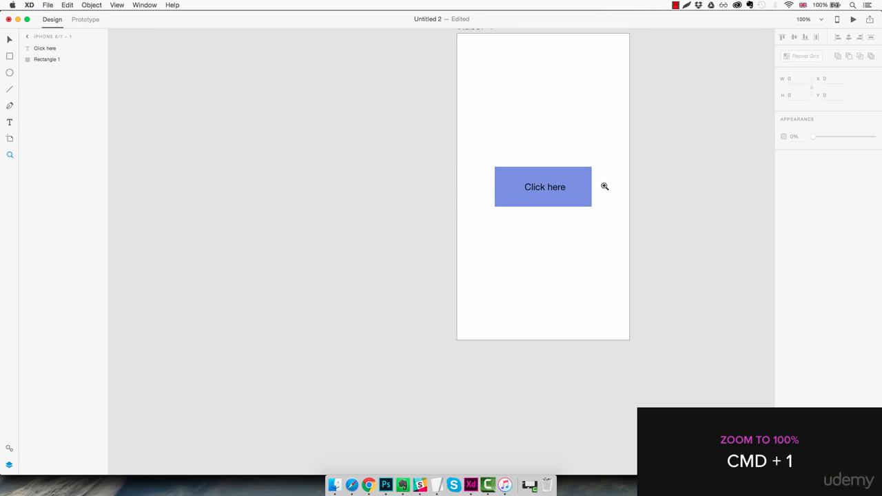
pyautogui.moveTo(605, 184); pyautogui.dragTo(567, 242)
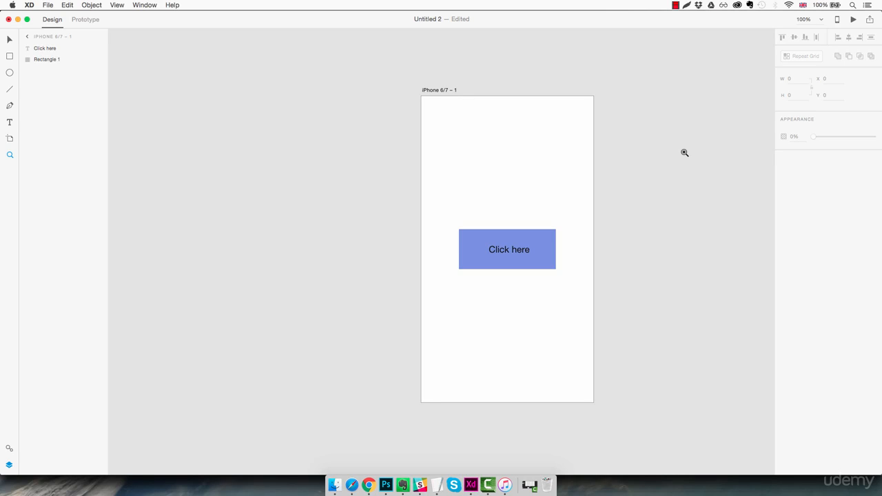
pyautogui.press('super+2')
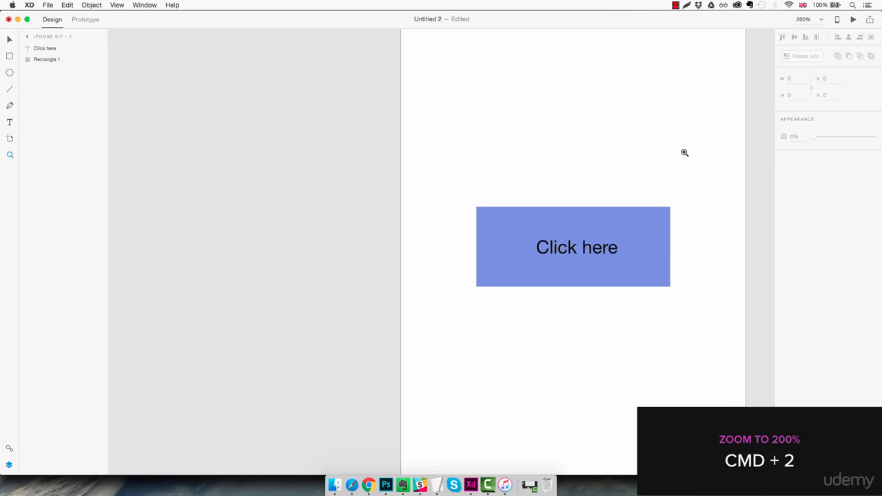
pyautogui.moveTo(706, 132); pyautogui.dragTo(611, 183)
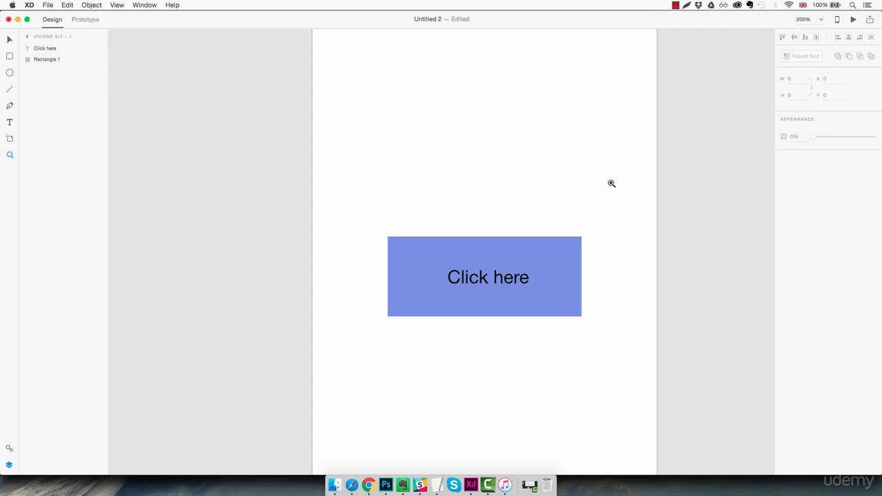
pyautogui.press('super+0')
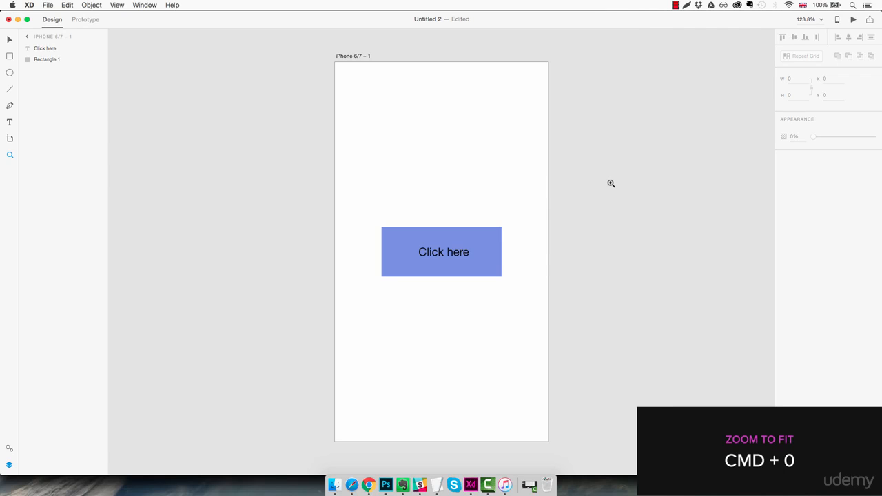
# Add a second iPhone 6/7 artboard and move it far up and left of the first, to about X -661, Y -1241.
pyautogui.moveTo(274, 186); pyautogui.dragTo(510, 309)
pyautogui.press('a')
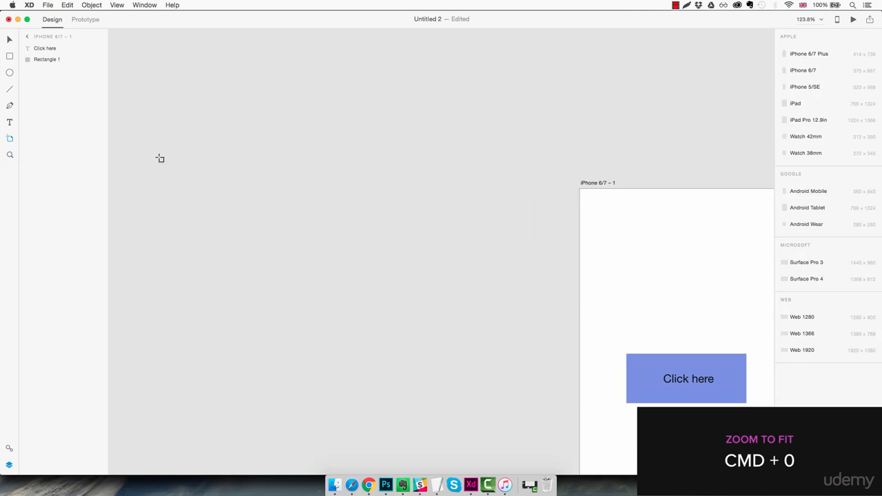
pyautogui.click(160, 158)
pyautogui.press('v')
pyautogui.moveTo(394, 220); pyautogui.dragTo(239, 129)
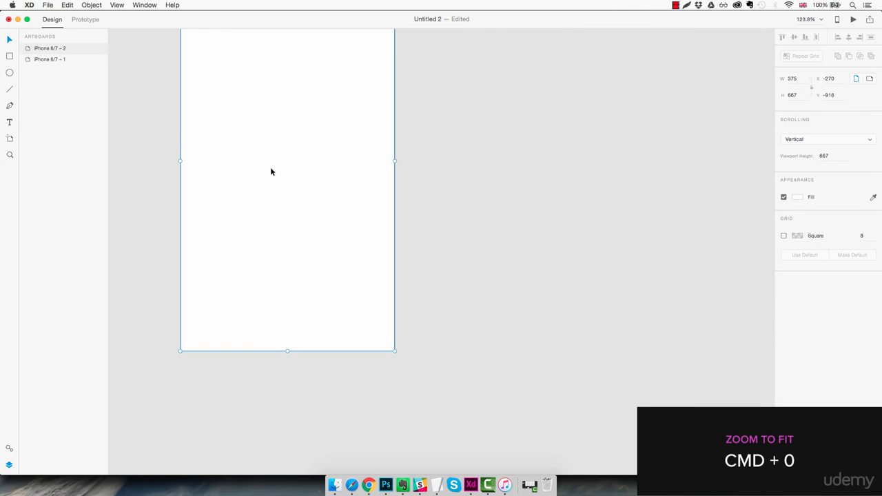
pyautogui.moveTo(348, 243); pyautogui.dragTo(230, 158)
pyautogui.moveTo(258, 245); pyautogui.dragTo(155, 144)
pyautogui.moveTo(475, 366); pyautogui.dragTo(362, 91)
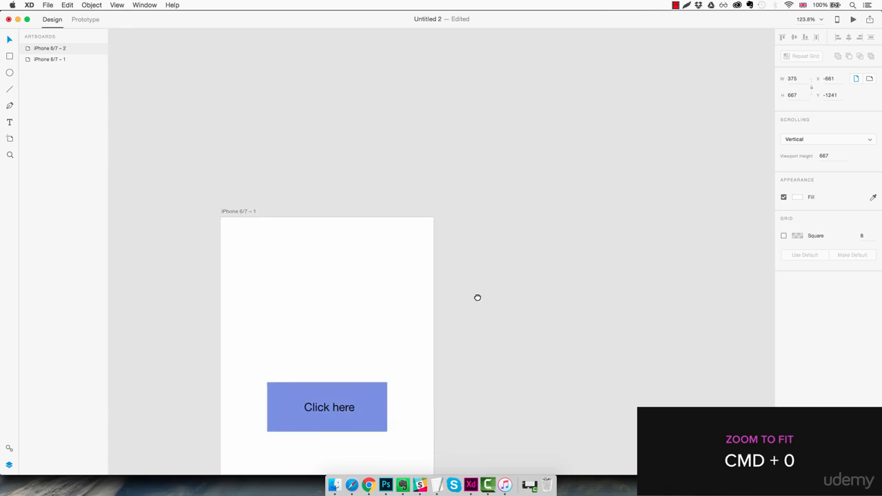
pyautogui.moveTo(475, 296); pyautogui.dragTo(519, 143)
pyautogui.moveTo(510, 250); pyautogui.dragTo(601, 247)
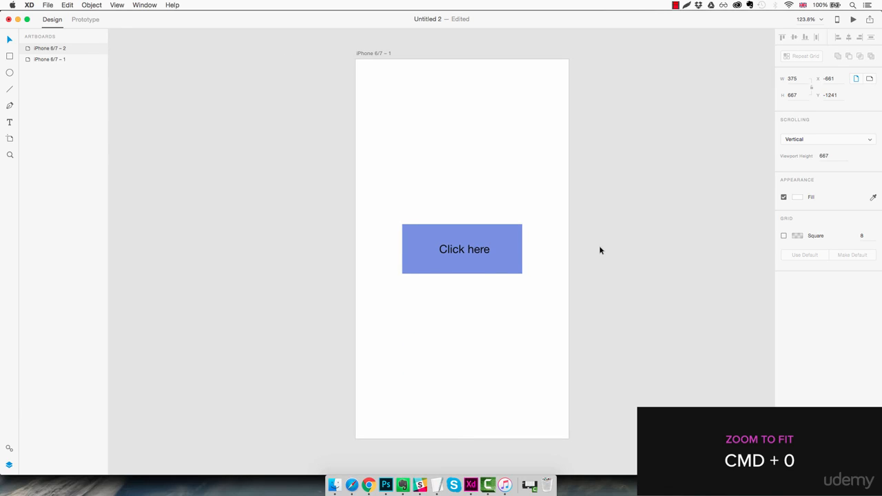
# Fit all artboards in view and move the empty artboard down beside the one holding the button.
pyautogui.press('super+0')
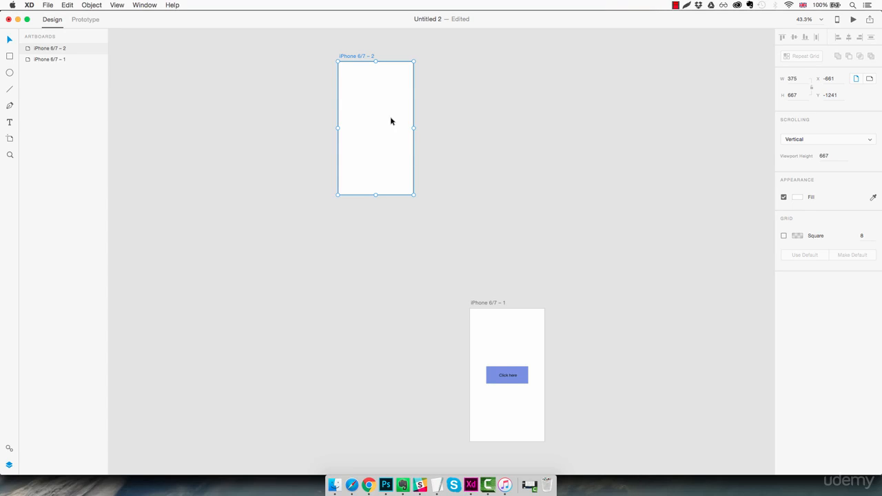
pyautogui.moveTo(392, 120); pyautogui.dragTo(401, 349)
pyautogui.click(504, 335)
# Try moving the Click here text off the blue rectangle to the artboard's upper part, and undo the move.
pyautogui.press('z')
pyautogui.click(504, 367)
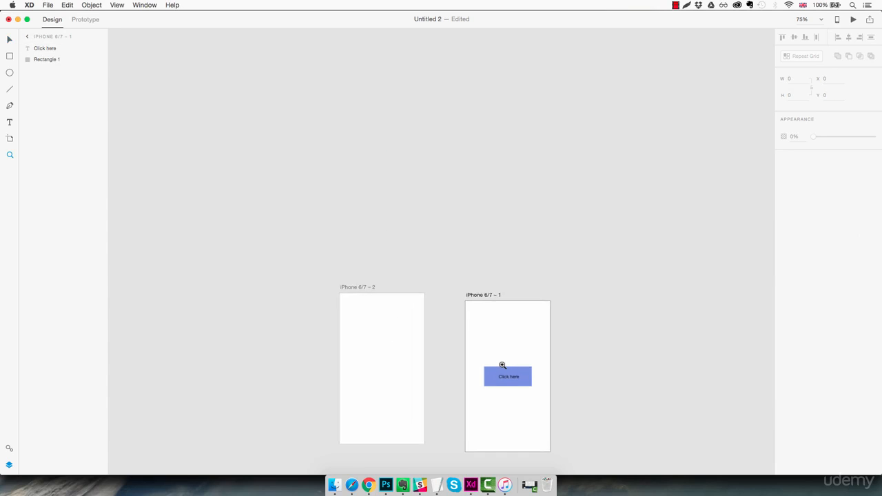
pyautogui.press('v')
pyautogui.click(560, 267)
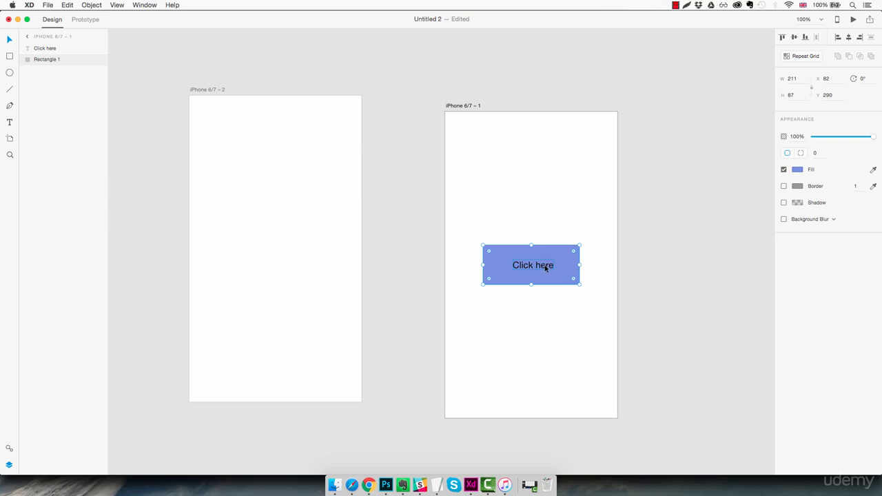
pyautogui.click(546, 268)
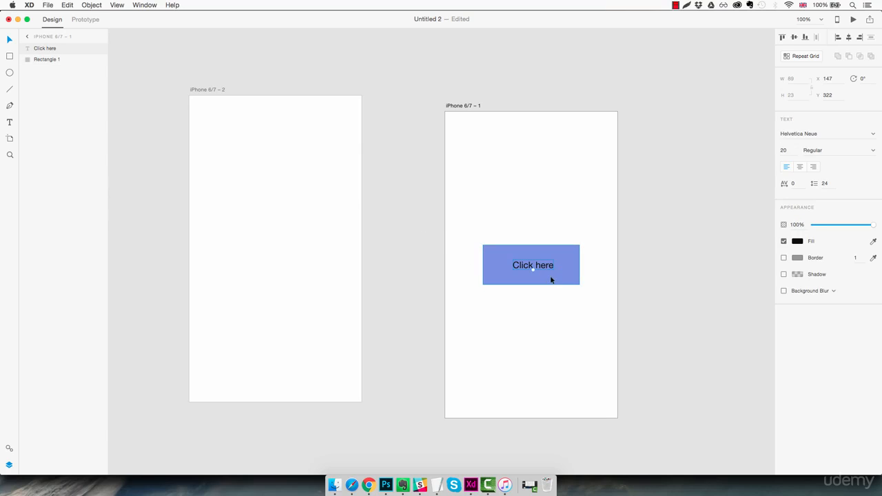
pyautogui.moveTo(545, 268); pyautogui.dragTo(526, 164)
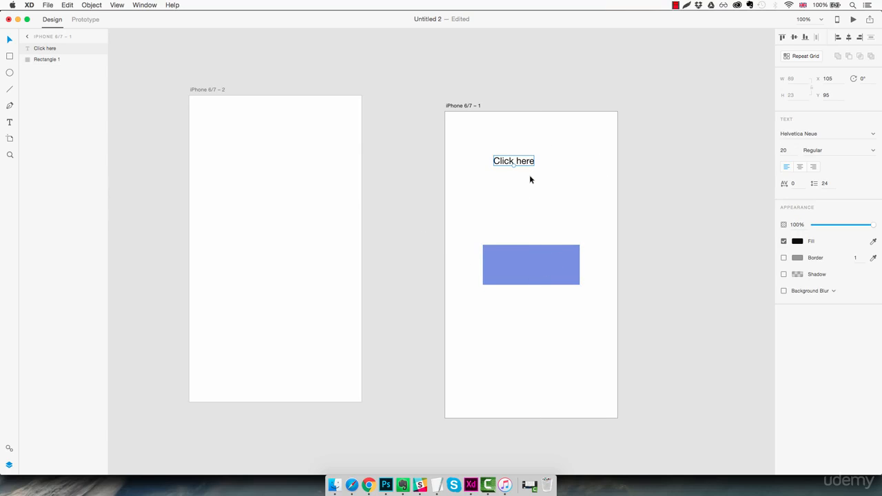
pyautogui.press('super+z')
pyautogui.click(544, 201)
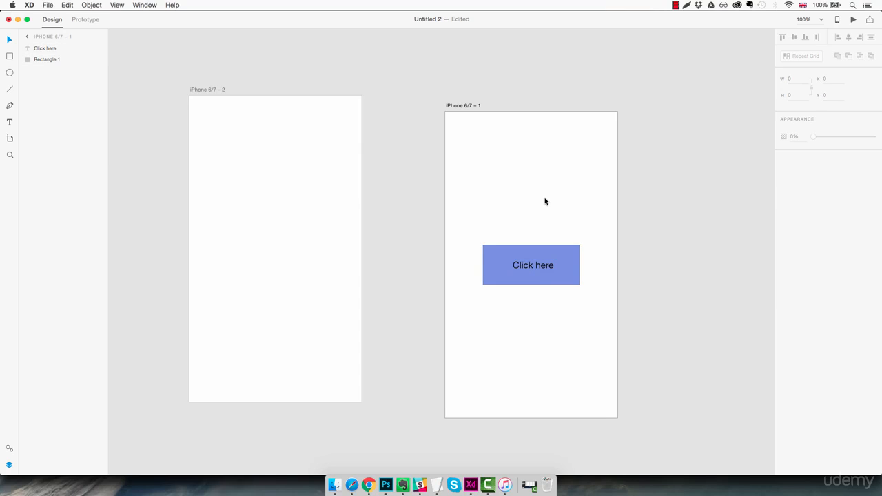
# Delete the Click here text from the blue rectangle.
pyautogui.moveTo(575, 200); pyautogui.dragTo(489, 315)
pyautogui.moveTo(556, 276)
pyautogui.mouseDown()
pyautogui.moveTo(553, 178)
pyautogui.moveTo(547, 271)
pyautogui.moveTo(555, 279)
pyautogui.mouseUp()
pyautogui.click(560, 223)
pyautogui.click(545, 265)
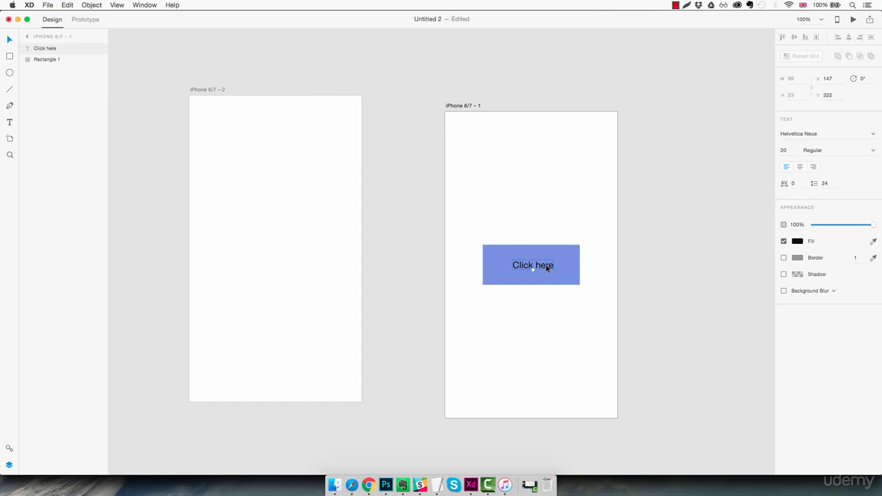
pyautogui.press('Delete')
# Duplicate the blue rectangle to make a vertical column of three equally spaced rectangles on the iPhone 6/7 – 1 artboard.
pyautogui.click(547, 264)
pyautogui.moveTo(548, 264); pyautogui.dragTo(545, 307)
pyautogui.click(569, 342)
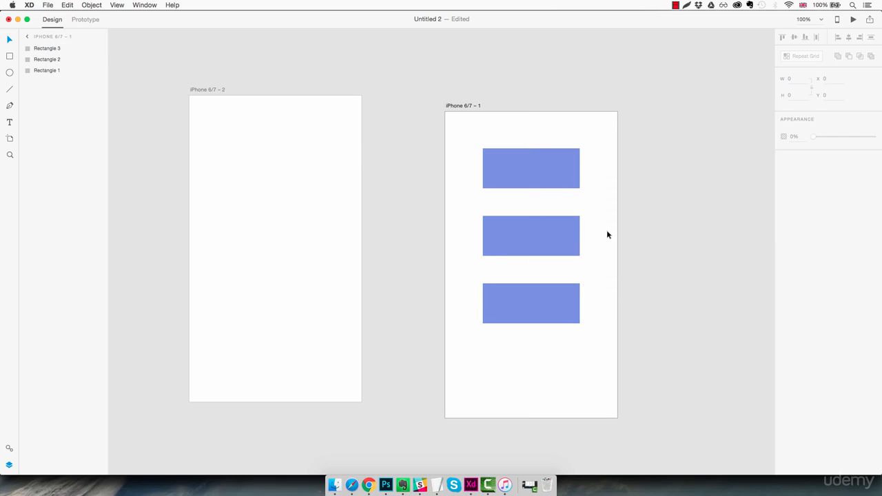
# Select all three blue rectangles together.
pyautogui.click(565, 183)
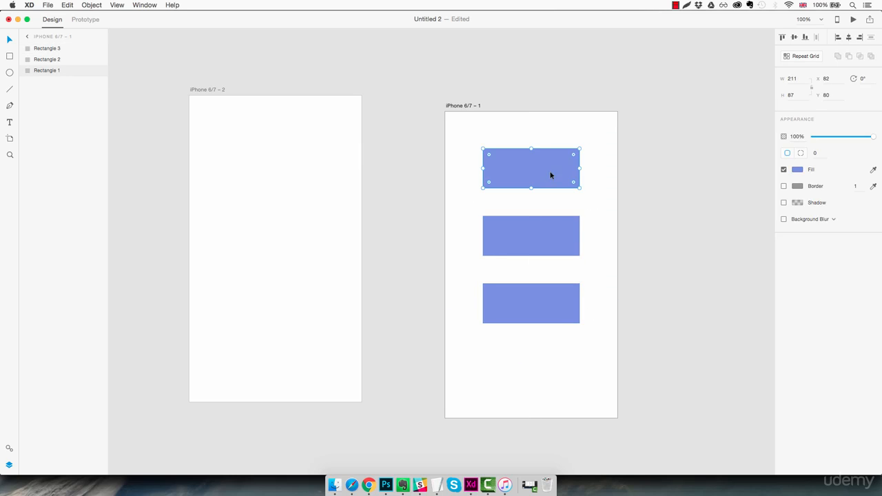
pyautogui.keyDown('shift'); pyautogui.click(543, 303); pyautogui.keyUp('shift')
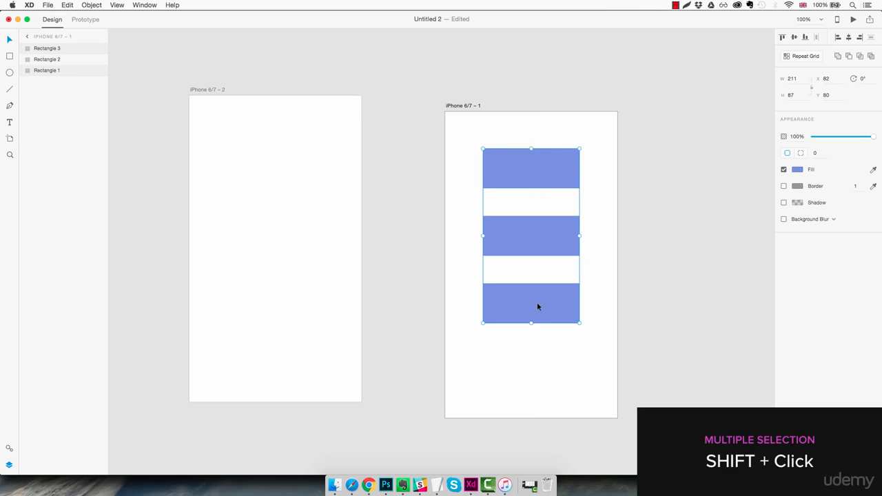
pyautogui.moveTo(537, 306)
pyautogui.mouseDown()
pyautogui.moveTo(571, 303)
pyautogui.moveTo(553, 299)
pyautogui.moveTo(538, 311)
pyautogui.moveTo(541, 299)
pyautogui.moveTo(533, 314)
pyautogui.moveTo(537, 306)
pyautogui.mouseUp()
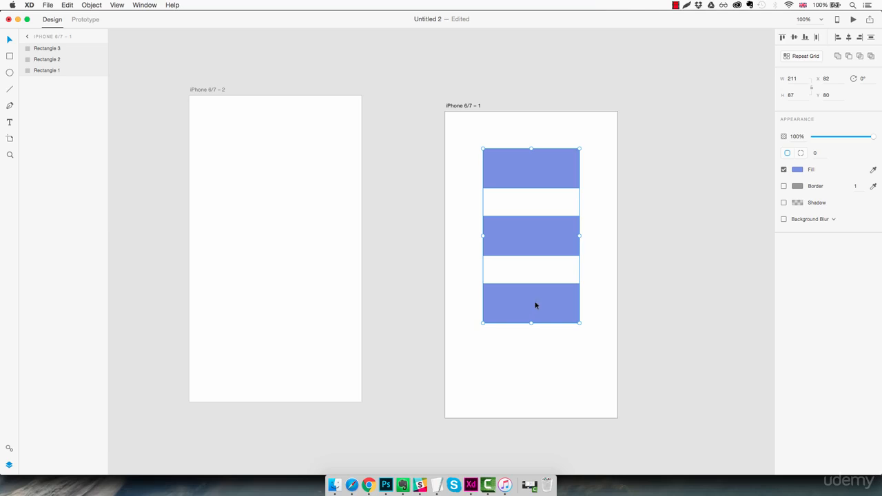
# Delete the middle and bottom blue rectangles, keeping only the top one.
pyautogui.click(589, 248)
pyautogui.moveTo(597, 227); pyautogui.dragTo(532, 312)
pyautogui.press('Delete')
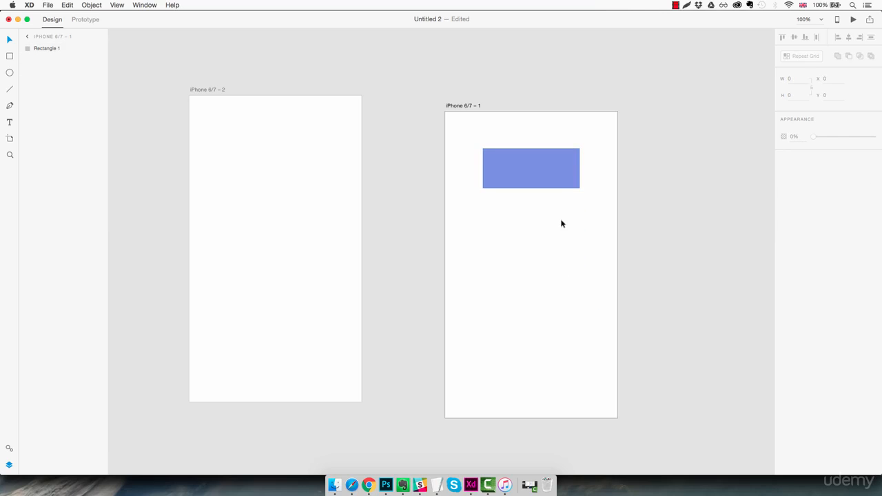
# Move the remaining rectangle straight down to the artboard's bottom edge and back to its upper-left corner at about X 22, Y 19.
pyautogui.moveTo(535, 166); pyautogui.dragTo(517, 143)
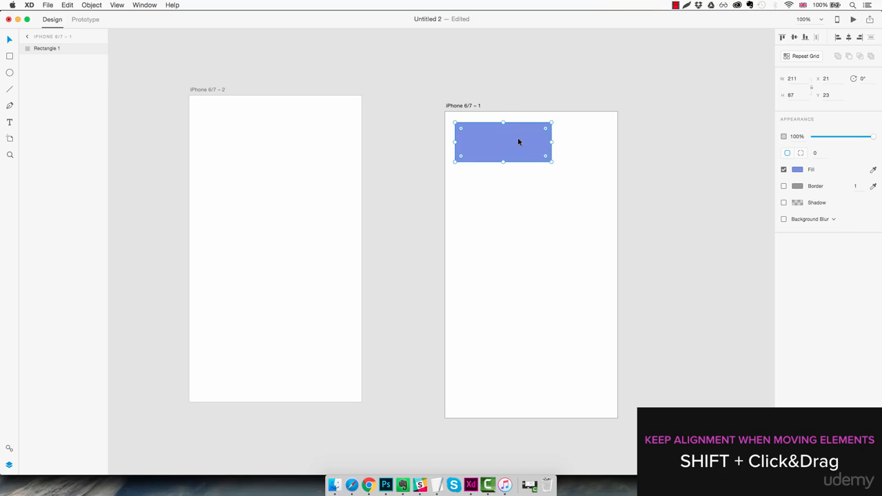
pyautogui.keyDown('shift'); pyautogui.moveTo(518, 141); pyautogui.dragTo(491, 397); pyautogui.keyUp('shift')
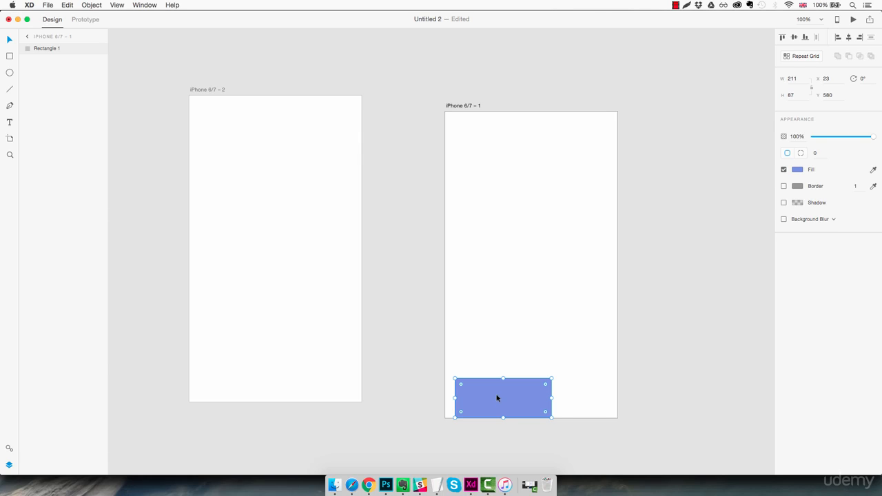
pyautogui.moveTo(496, 401); pyautogui.dragTo(495, 144)
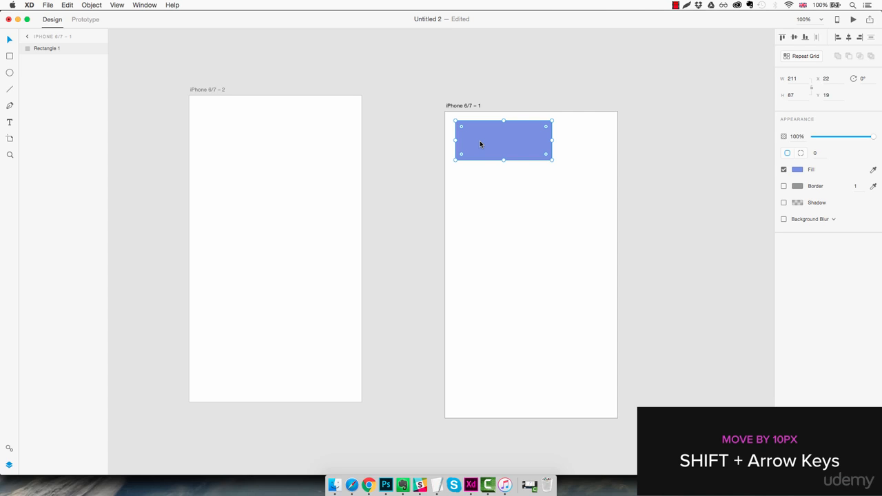
# Nudge the blue rectangle 40 px to the right in 10 px increments and back to X 22.
pyautogui.hotkey('shift', 'Right')
pyautogui.hotkey('shift', 'Right')
pyautogui.hotkey('shift', 'Right')
pyautogui.hotkey('shift', 'Right')
pyautogui.hotkey('shift', 'Left')
pyautogui.hotkey('shift', 'Left')
pyautogui.hotkey('shift', 'Left')
pyautogui.hotkey('shift', 'Left')
# Nudge the blue rectangle up and down in 10 px increments, leaving it at Y 49.
pyautogui.hotkey('shift', 'Down')
pyautogui.hotkey('shift', 'Down')
pyautogui.hotkey('shift', 'Up')
pyautogui.hotkey('shift', 'Up')
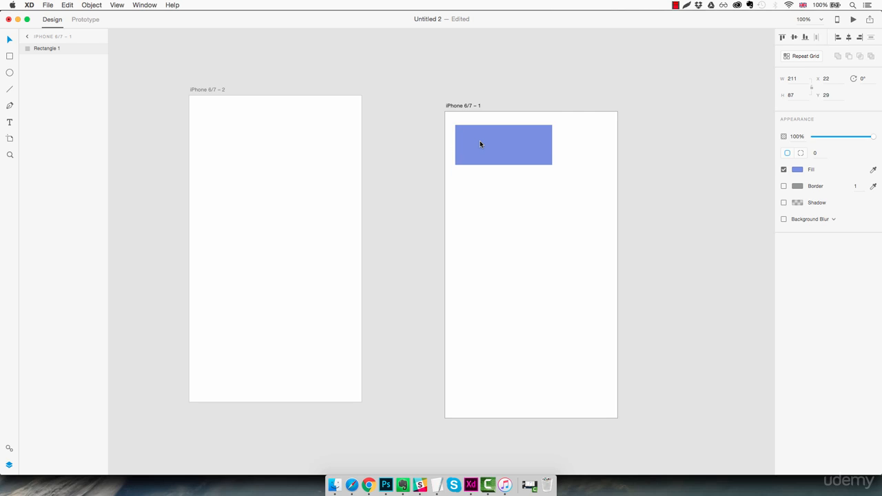
pyautogui.hotkey('shift', 'Down')
pyautogui.hotkey('shift', 'Down')
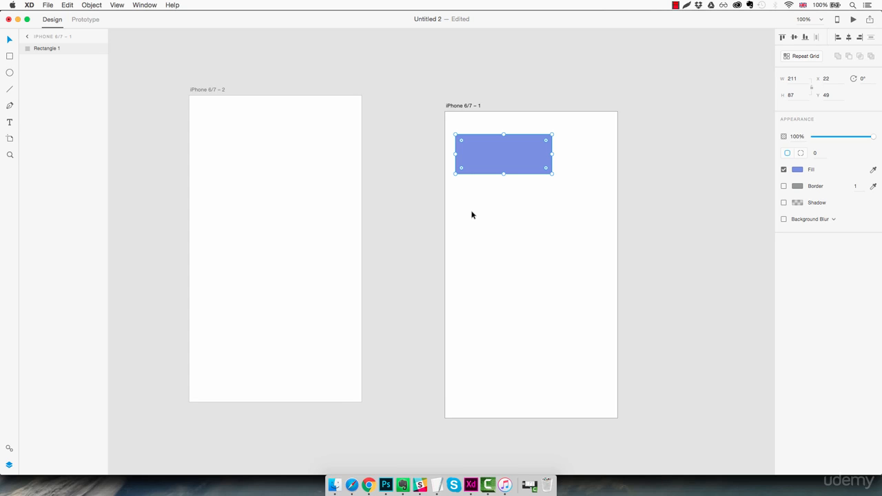
# Draw a rectangle about 267 × 189 below the blue one with the Rectangle tool and delete it.
pyautogui.press('r')
pyautogui.moveTo(460, 198); pyautogui.dragTo(583, 285)
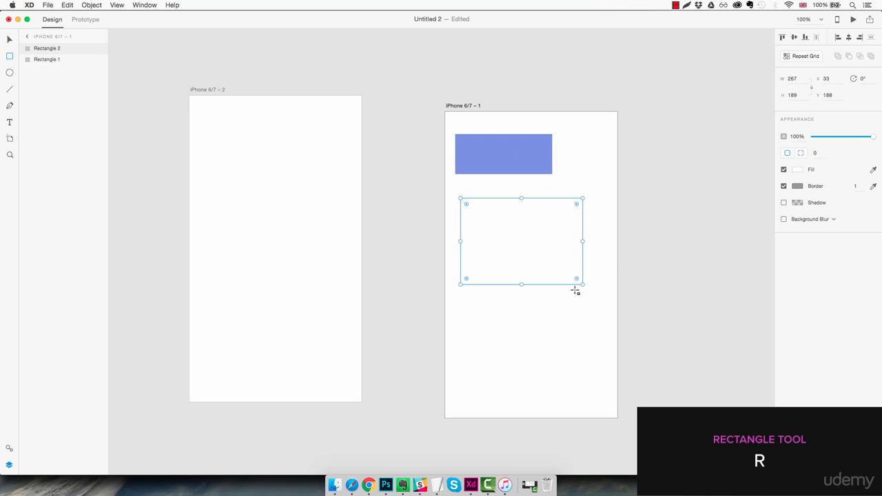
pyautogui.press('Delete')
# Draw a circle about 231 px wide below the blue rectangle with the Ellipse tool and delete it.
pyautogui.press('e')
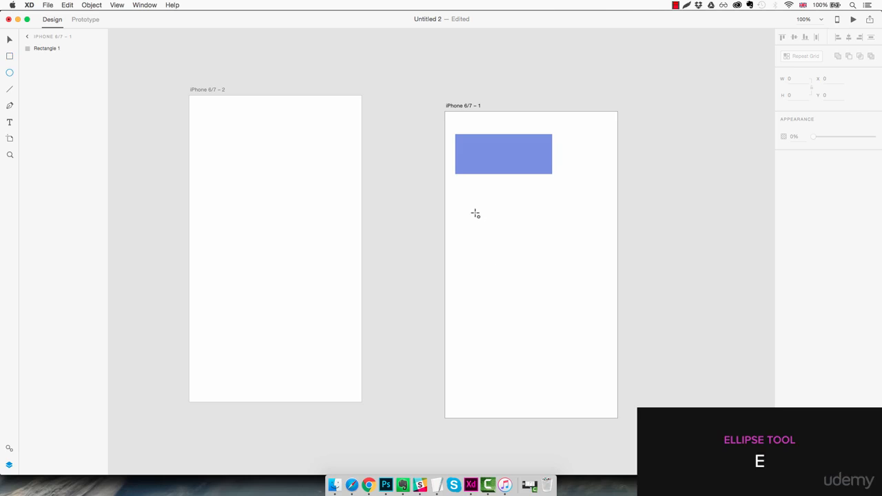
pyautogui.moveTo(475, 213); pyautogui.dragTo(582, 318)
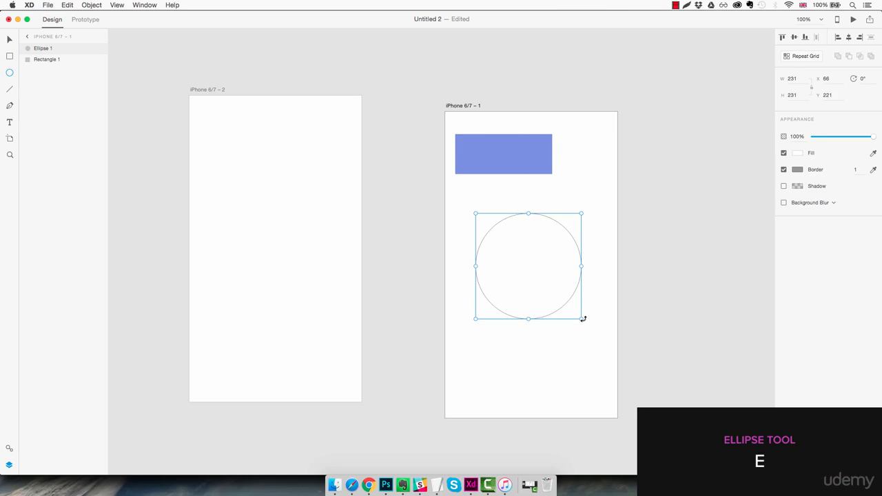
pyautogui.press('Delete')
# Add the text "sdiusahiduas" below the blue rectangle with the Text tool and delete it.
pyautogui.press('t')
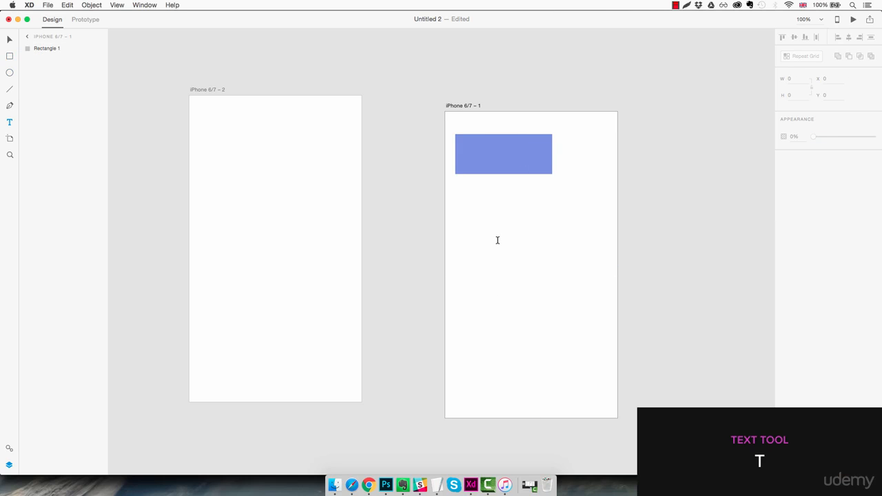
pyautogui.click(497, 240)
pyautogui.write('sdiusahiduas')
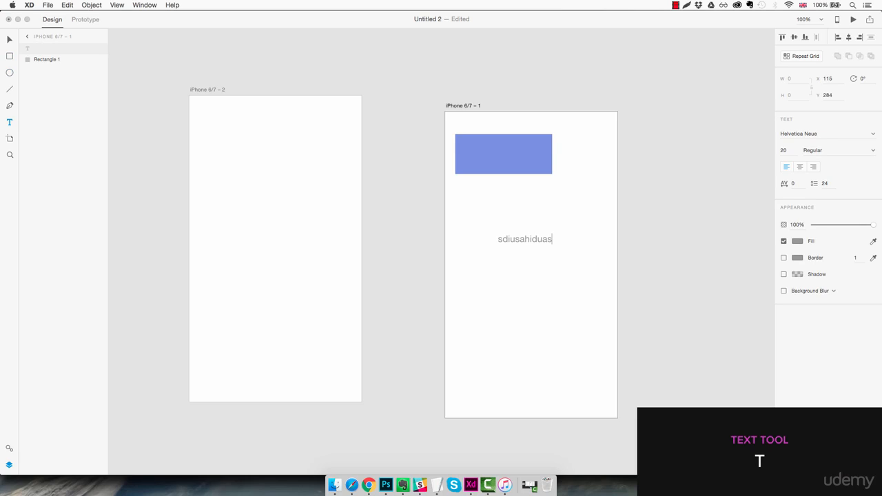
pyautogui.press('Escape')
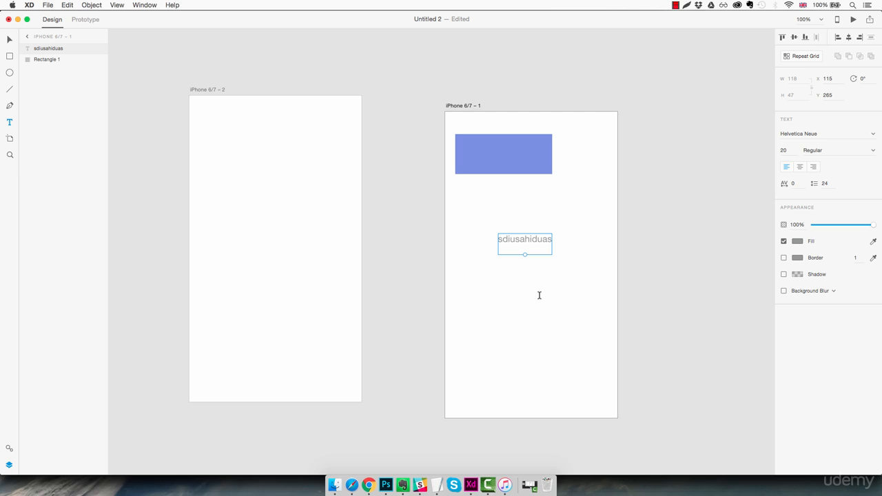
pyautogui.press('Delete')
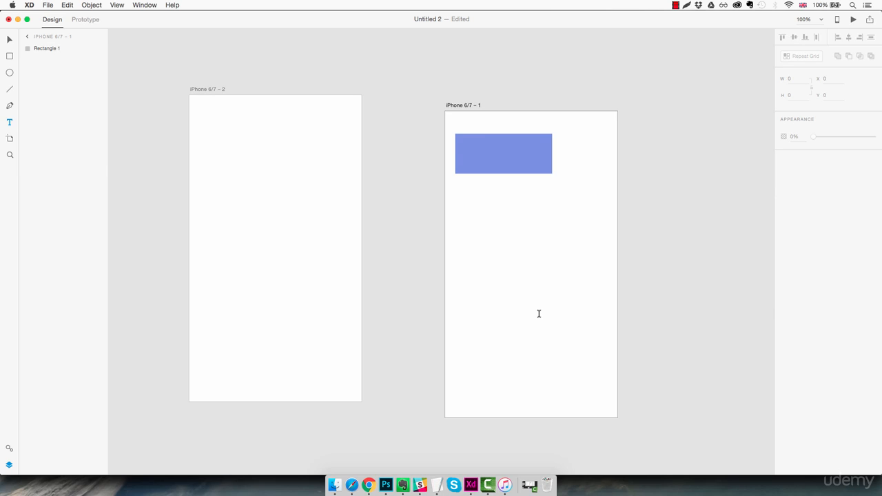
# Duplicate the blue rectangle in place, move the copy straight down, and undo both changes.
pyautogui.press('v')
pyautogui.click(521, 156)
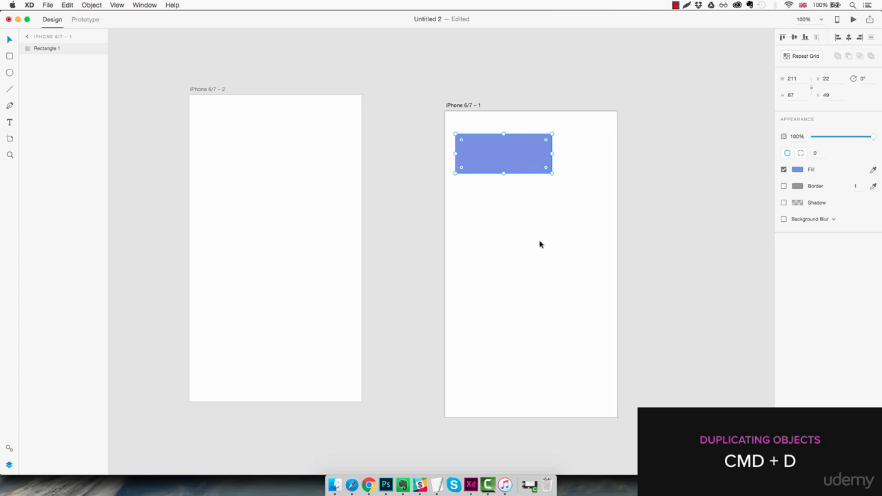
pyautogui.press('super+d')
pyautogui.moveTo(511, 158); pyautogui.dragTo(511, 216)
pyautogui.press('super+z')
pyautogui.press('super+z')
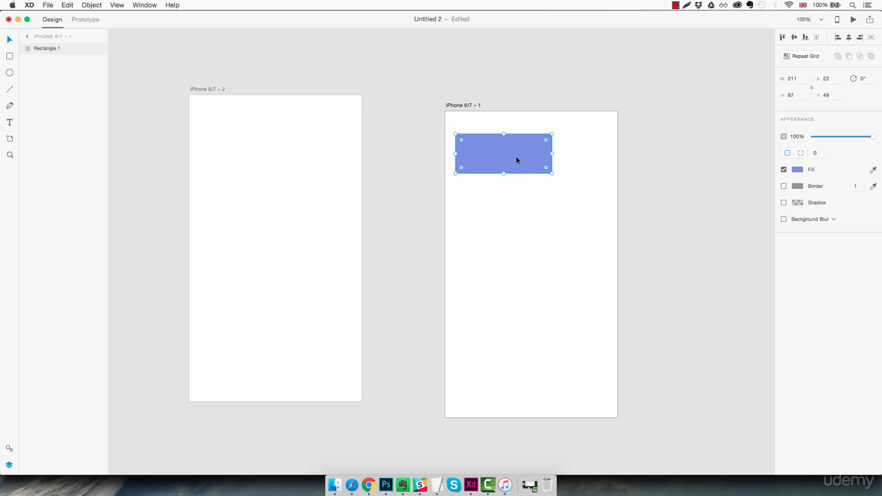
# Copy and paste the blue rectangle, move the copy to about X 40, Y 260, and delete it.
pyautogui.press('super+c')
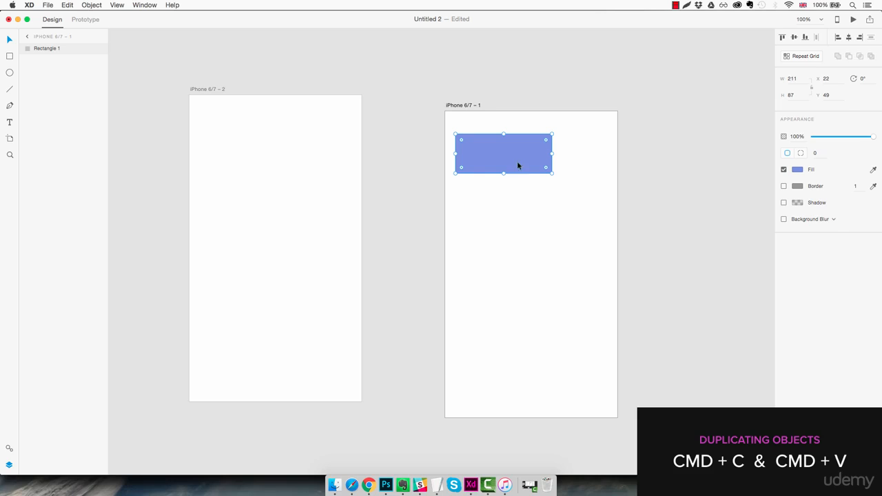
pyautogui.click(520, 243)
pyautogui.press('super+v')
pyautogui.moveTo(531, 144); pyautogui.dragTo(539, 246)
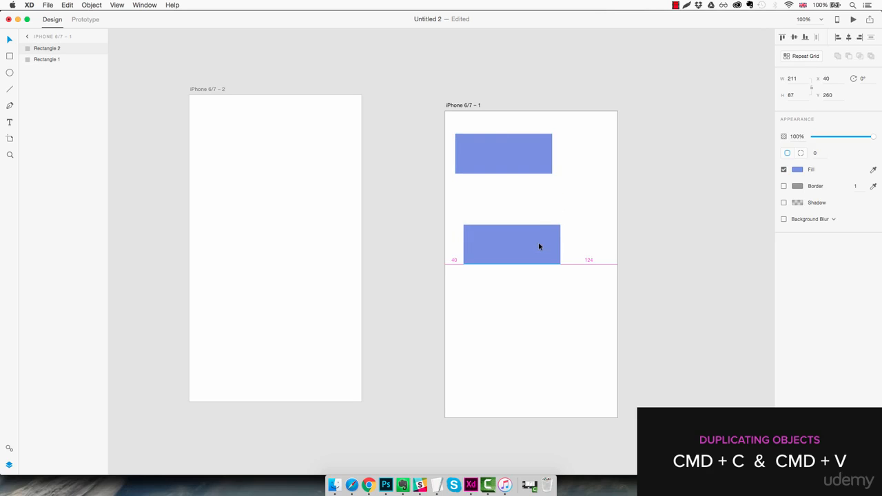
pyautogui.press('Delete')
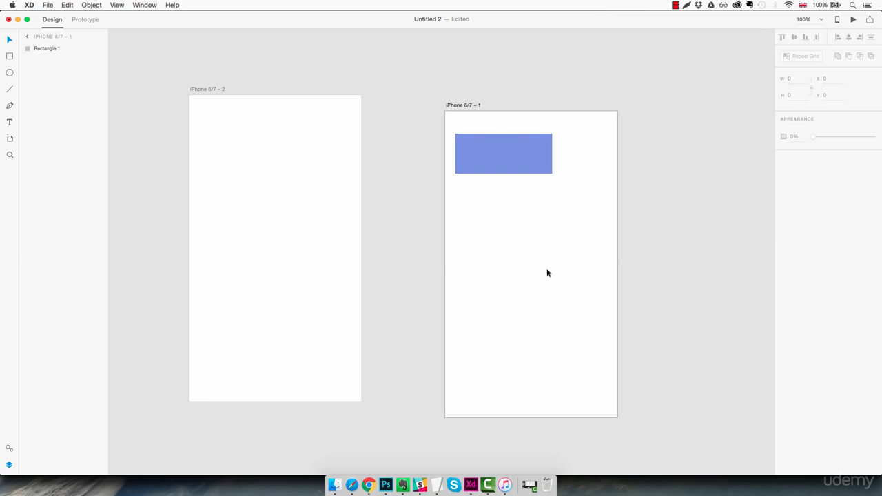
# Duplicate the blue rectangle straight below the original at about X 22, Y 194.
pyautogui.click(515, 160)
pyautogui.moveTo(514, 160); pyautogui.dragTo(514, 224)
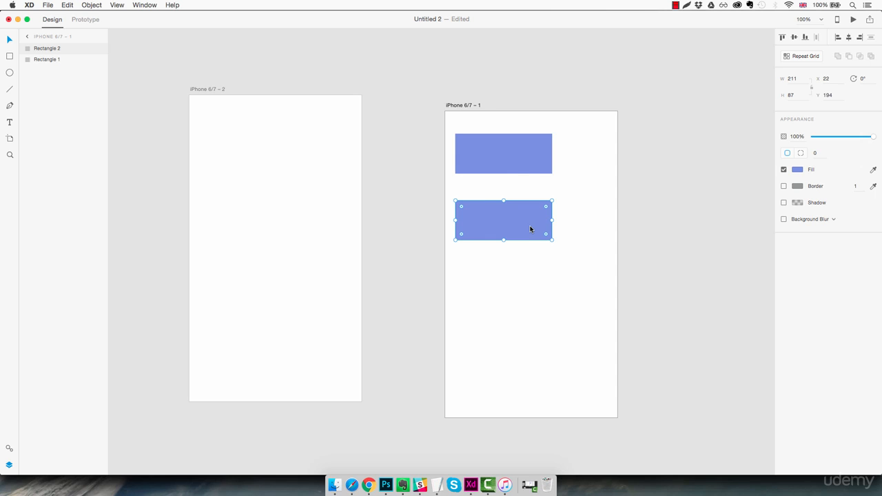
# Add the text "Click" centred on the lower blue rectangle and change its fill to black.
pyautogui.press('t')
pyautogui.click(518, 307)
pyautogui.write('Click')
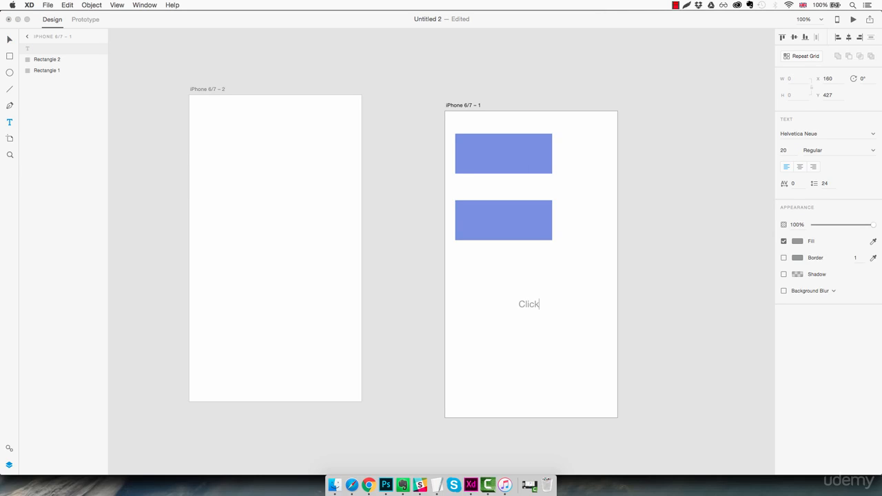
pyautogui.press('Escape')
pyautogui.moveTo(535, 303); pyautogui.dragTo(511, 221)
pyautogui.click(797, 240)
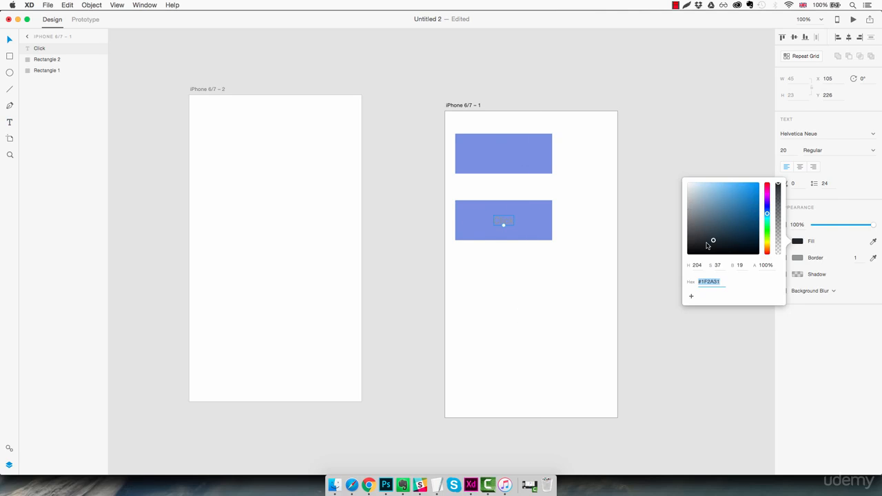
pyautogui.click(539, 295)
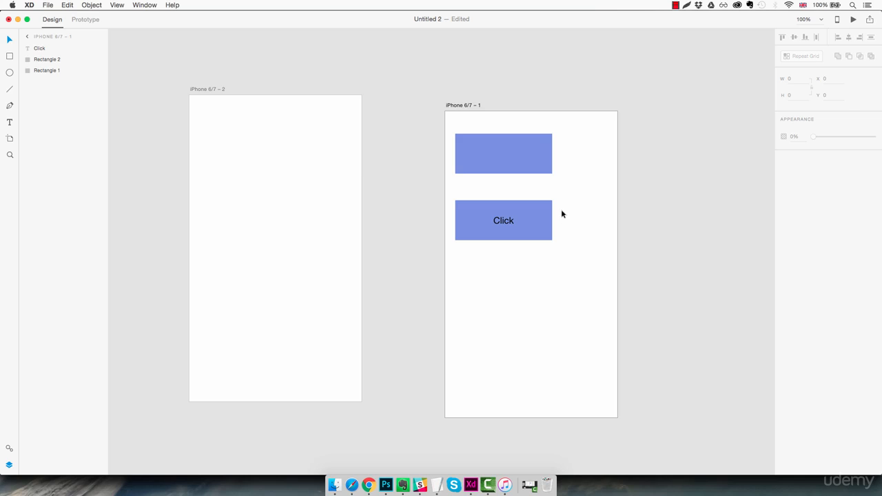
# Group the "Click" text with its blue rectangle and inspect the group's contents in the layer list.
pyautogui.moveTo(565, 201); pyautogui.dragTo(474, 252)
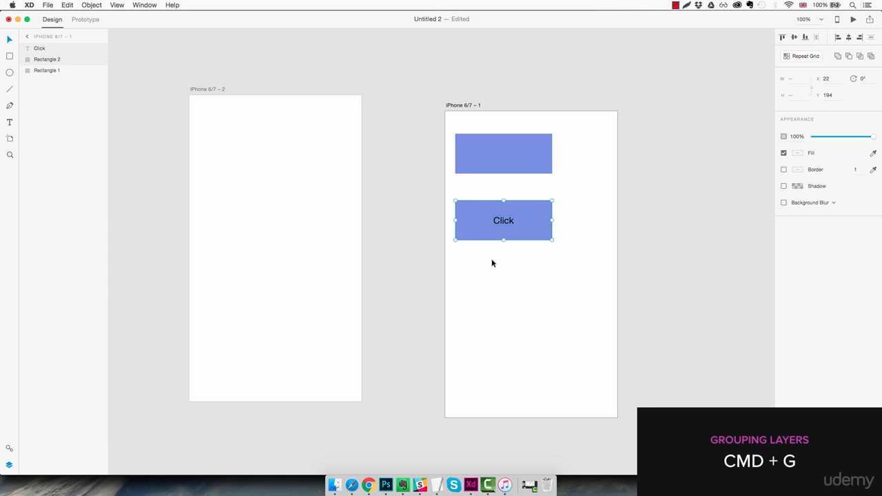
pyautogui.press('super+g')
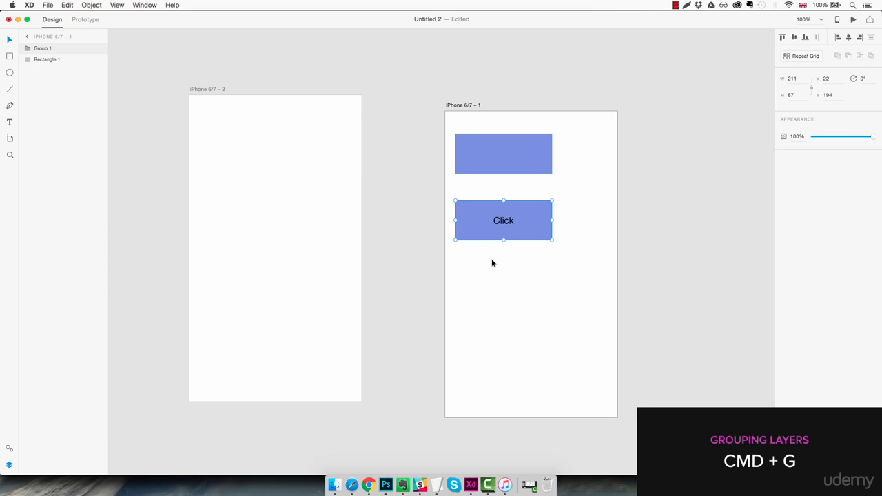
pyautogui.click(27, 48)
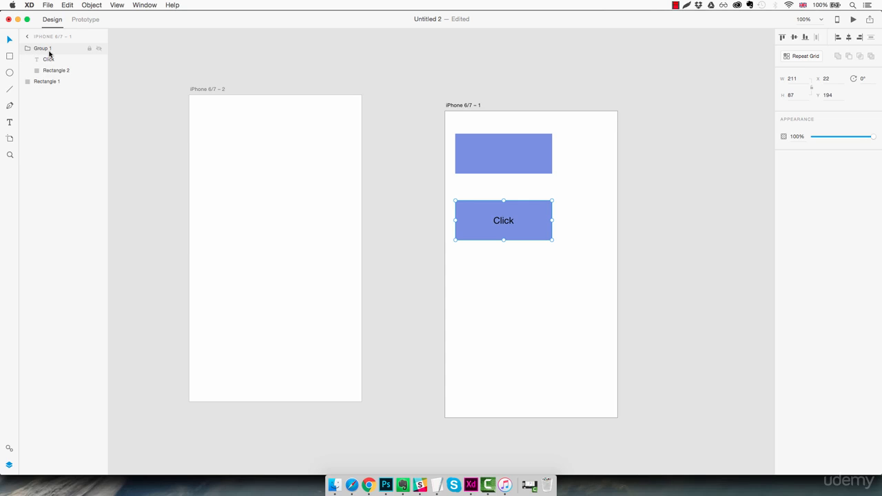
pyautogui.click(27, 50)
# Draw a 375 × 241 rectangle across the bottom of the iPhone 6/7 – 1 artboard and fill it with dark grey #393939.
pyautogui.click(10, 56)
pyautogui.moveTo(445, 308)
pyautogui.mouseDown()
pyautogui.moveTo(582, 409)
pyautogui.moveTo(617, 417)
pyautogui.mouseUp()
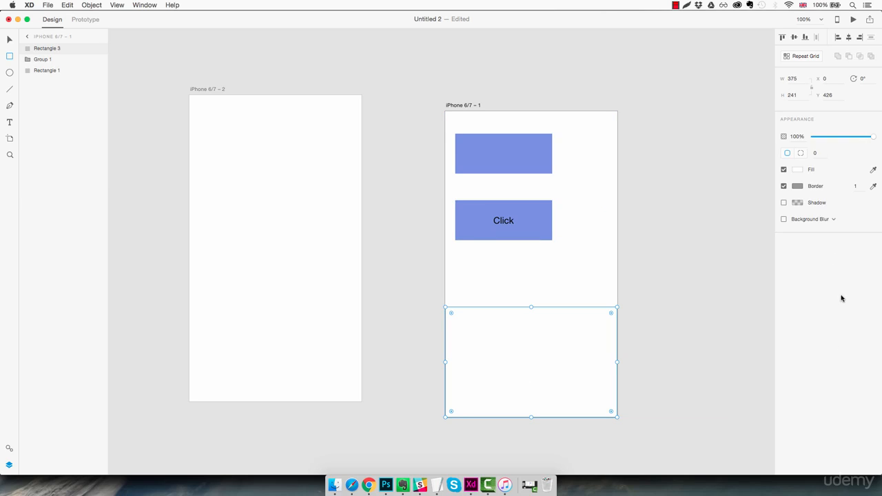
pyautogui.click(798, 169)
pyautogui.moveTo(727, 169); pyautogui.dragTo(659, 173)
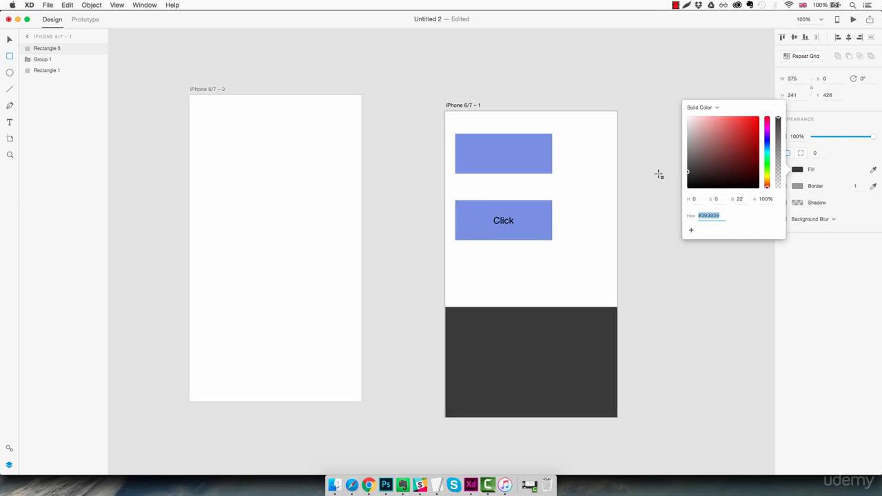
pyautogui.click(614, 241)
# Move the dark grey rectangle upward and undo the move.
pyautogui.press('v')
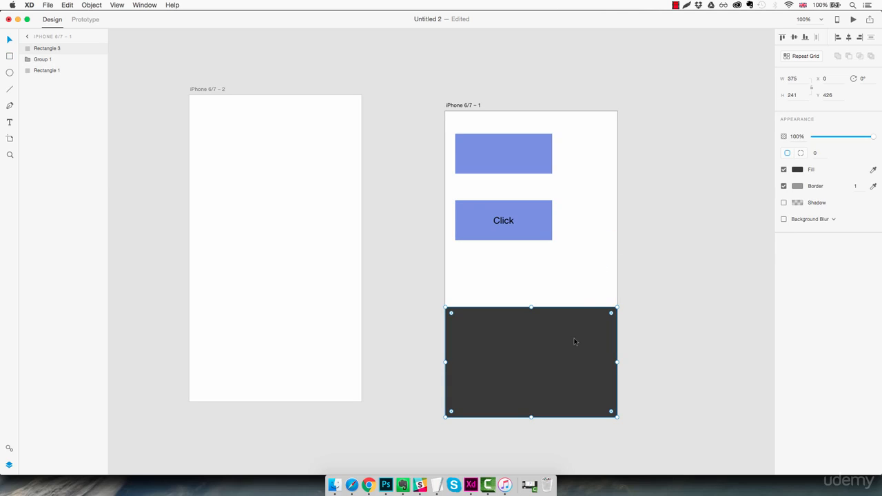
pyautogui.moveTo(573, 339); pyautogui.dragTo(583, 284)
pyautogui.press('super+z')
# Lock the dark grey rectangle and try to move it upward.
pyautogui.press('super+l')
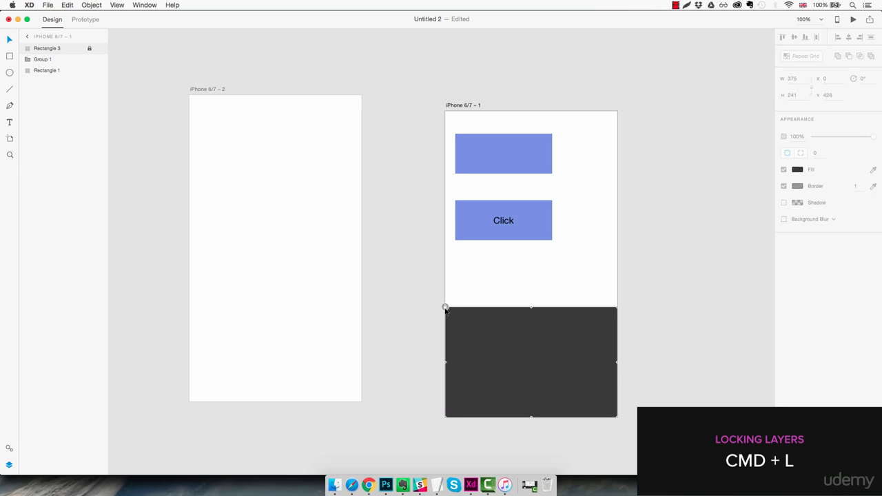
pyautogui.moveTo(539, 347); pyautogui.dragTo(589, 283)
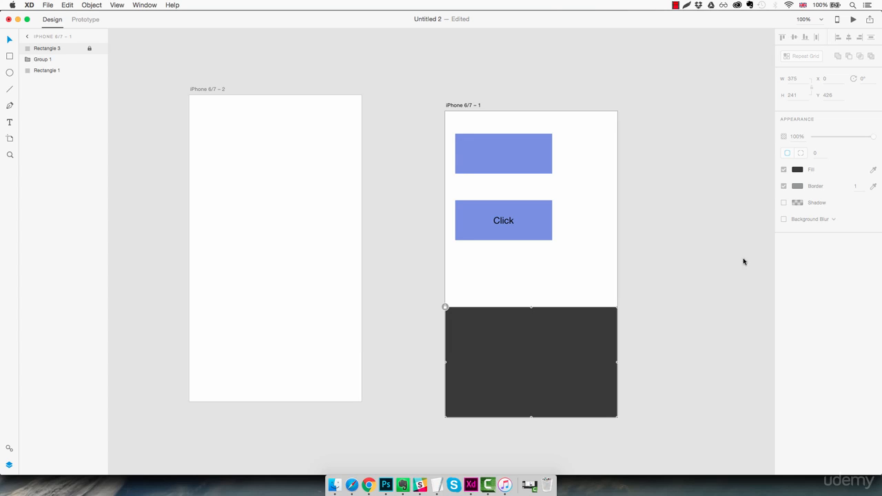
# Fill the rectangle inside the "Click" group with pink #E27BCE and undo the colour change.
pyautogui.click(506, 223)
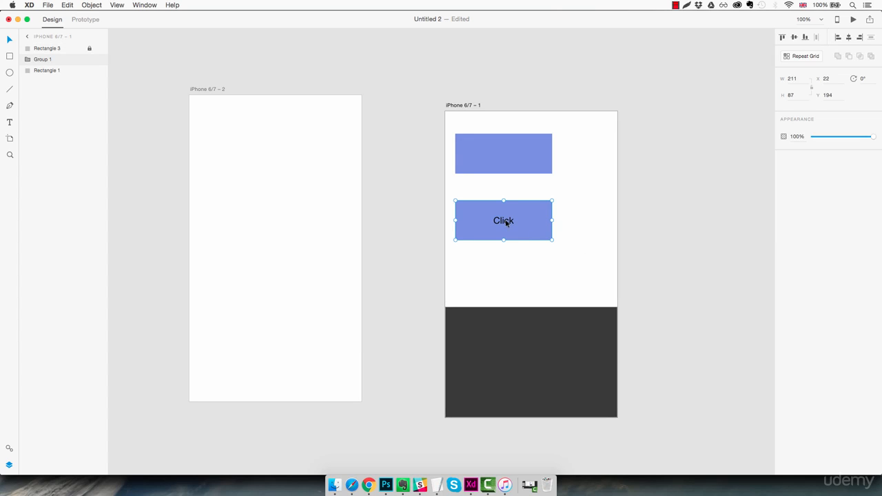
pyautogui.doubleClick(539, 230)
pyautogui.click(802, 172)
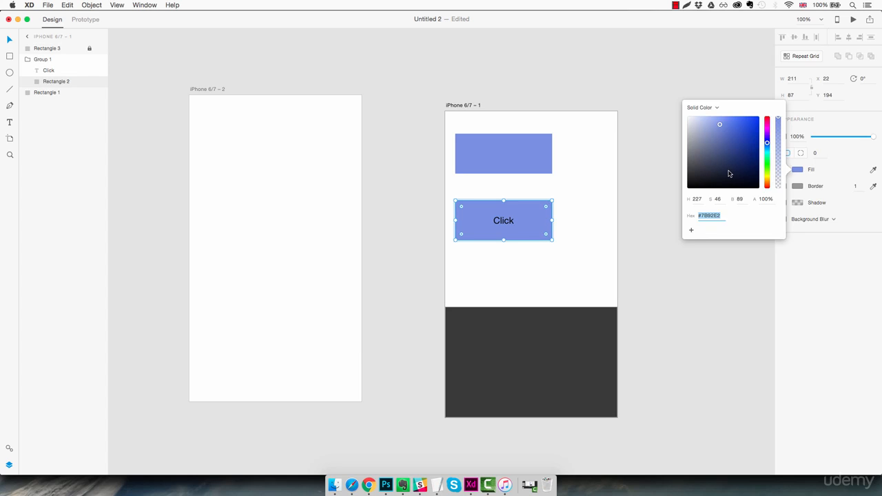
pyautogui.click(766, 127)
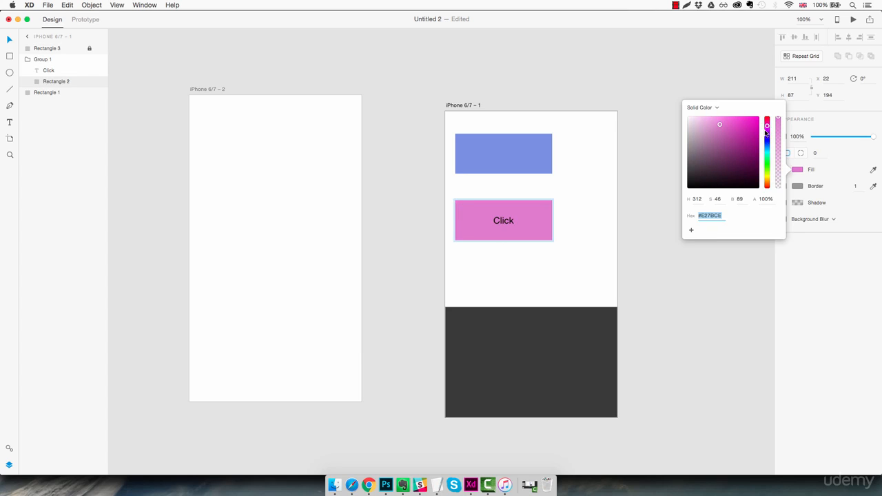
pyautogui.click(668, 289)
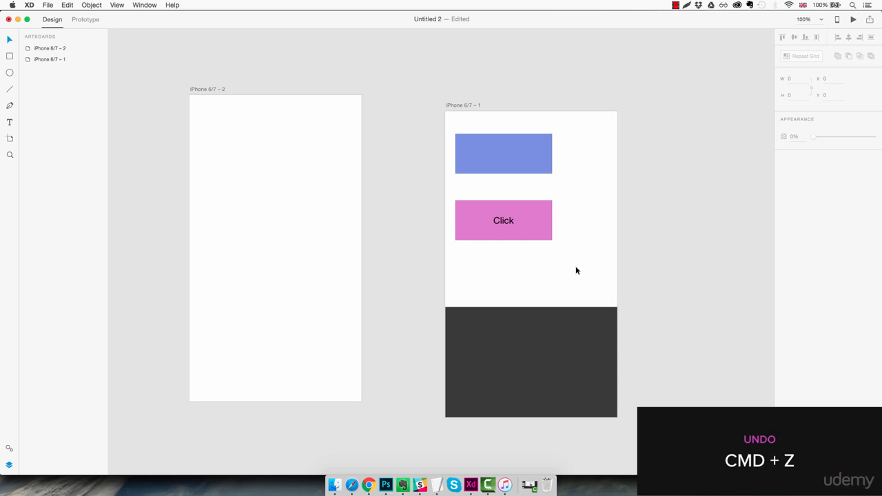
pyautogui.press('super+z')
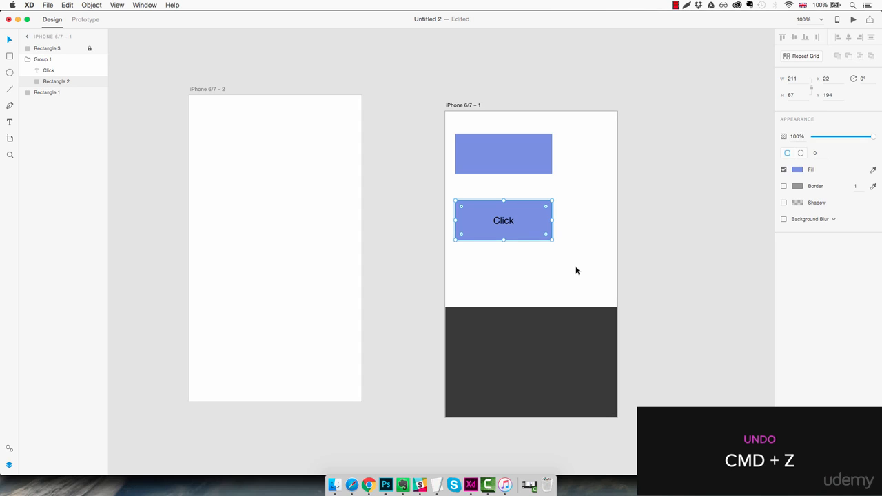